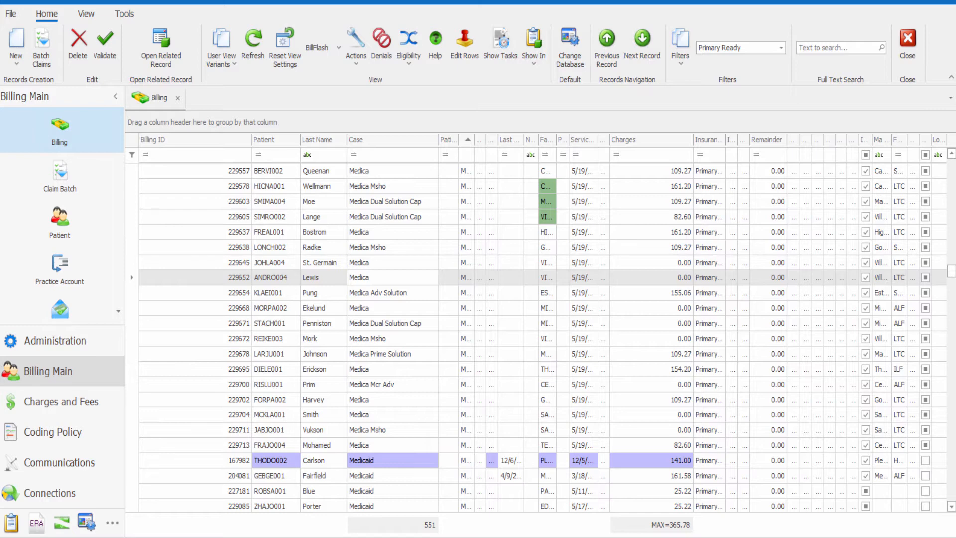
Step: Sort the billing list by Billing ID in ascending and descending order, and clear that sorting
left_click(218, 144)
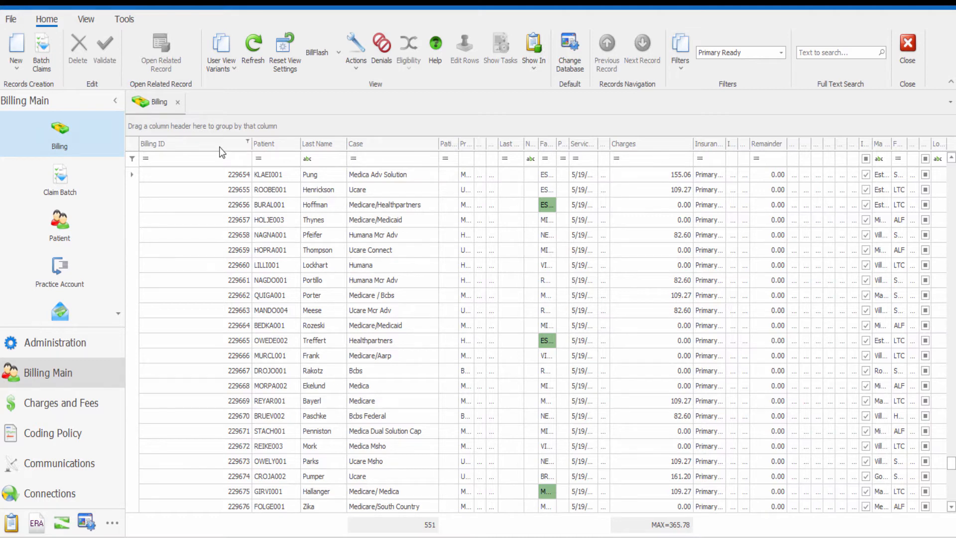
left_click(219, 147)
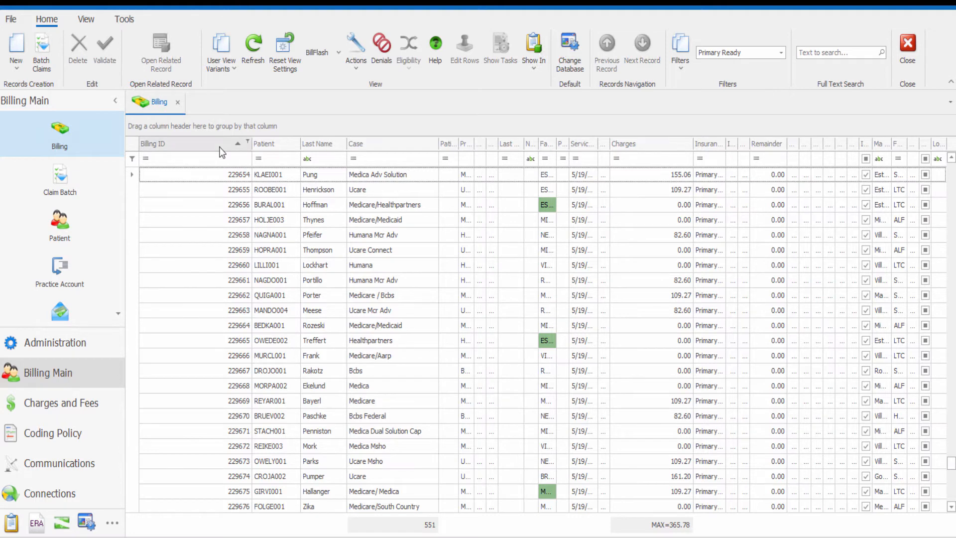
left_click(221, 146)
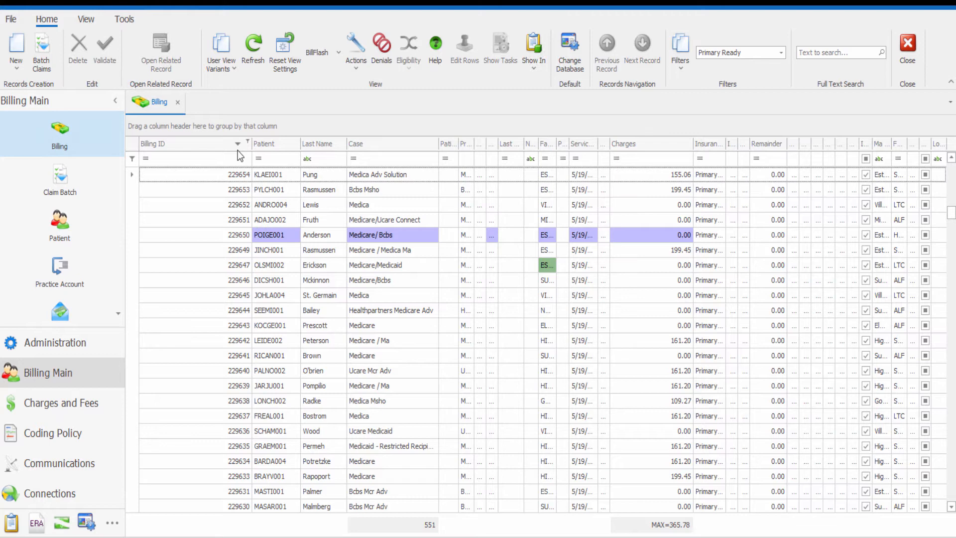
left_click(237, 149)
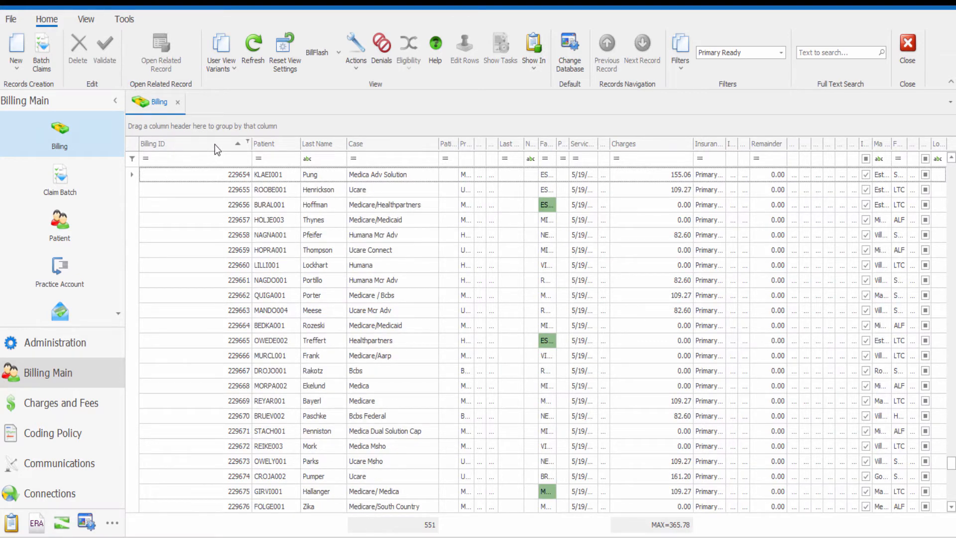
right_click(215, 145)
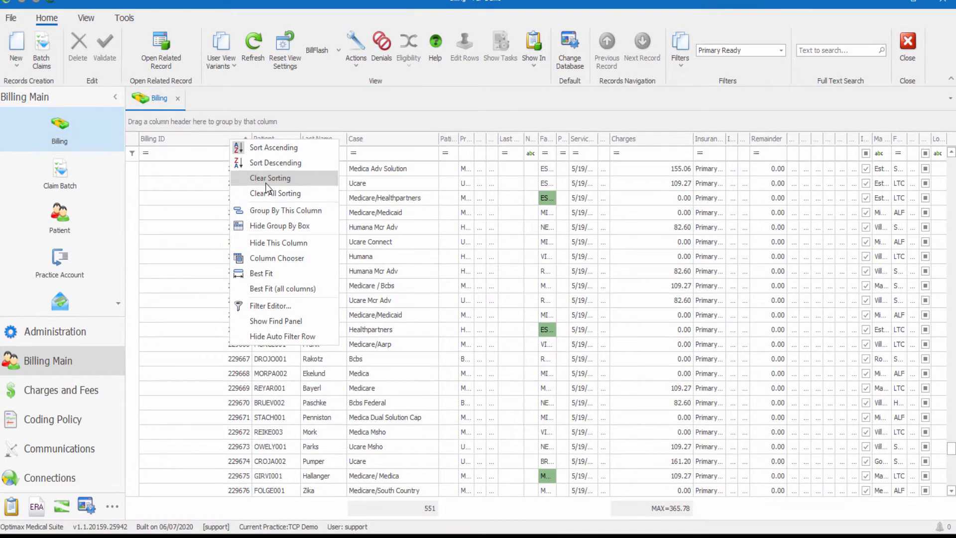
left_click(269, 184)
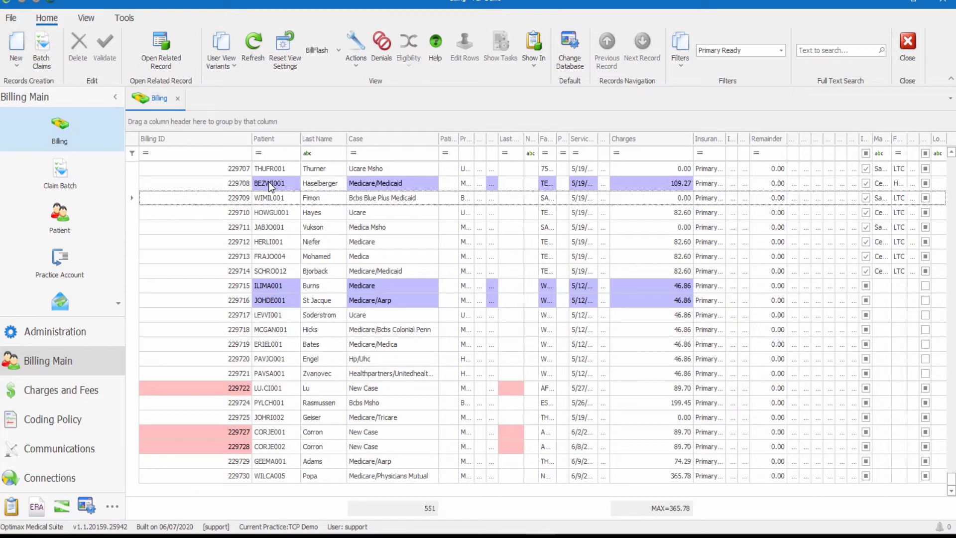
Step: Sort the billing list by Last Name and search that column for entries beginning with "fair"
left_click(330, 138)
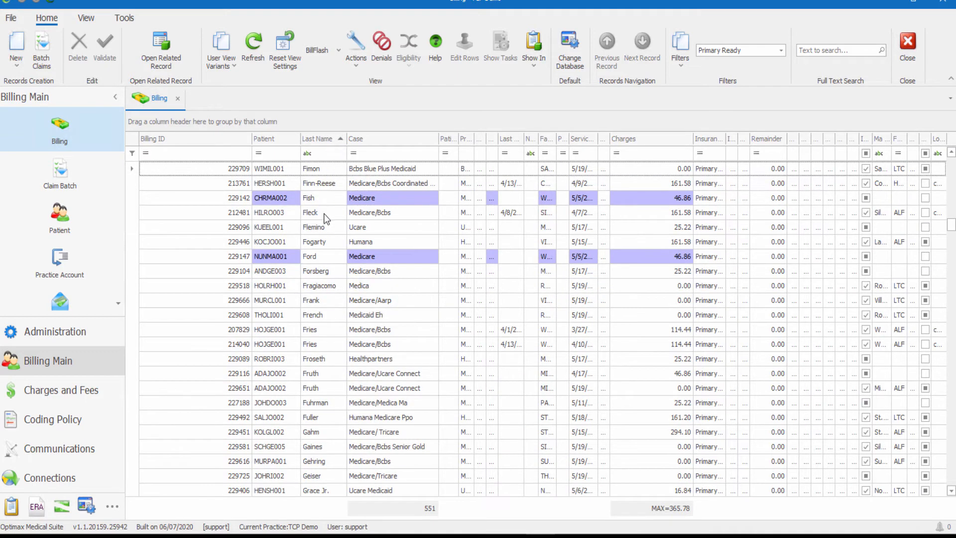
left_click(325, 299)
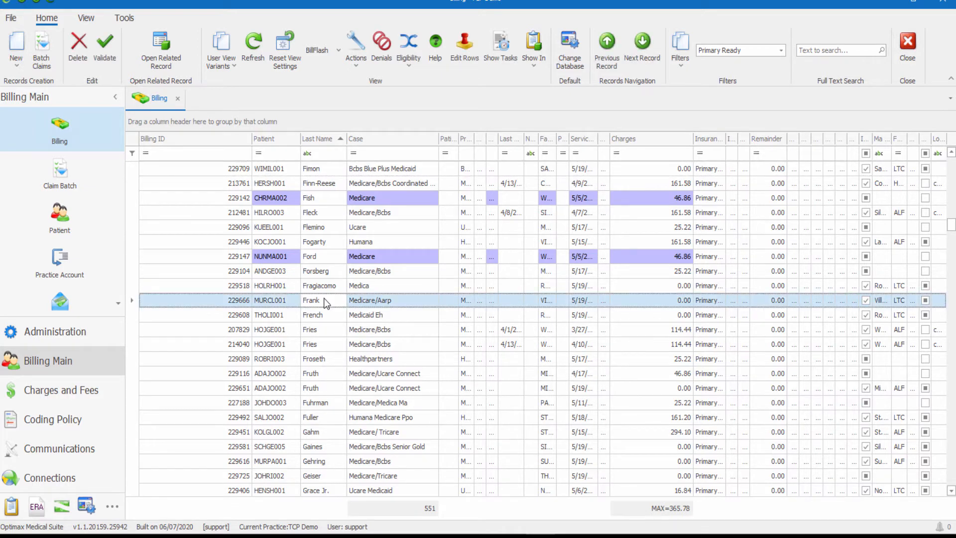
type("fair")
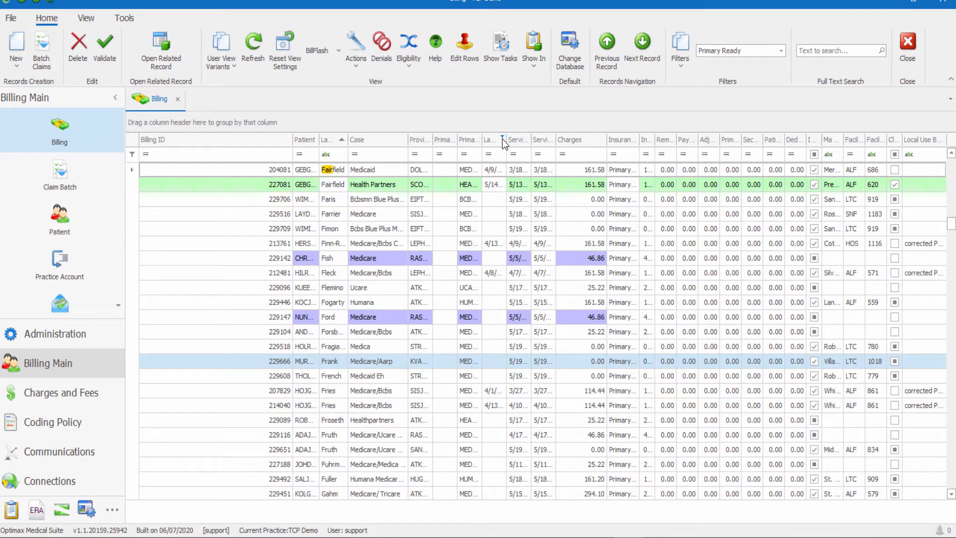
Step: Filter the Last Billed column to the Last Month date period
left_click(503, 138)
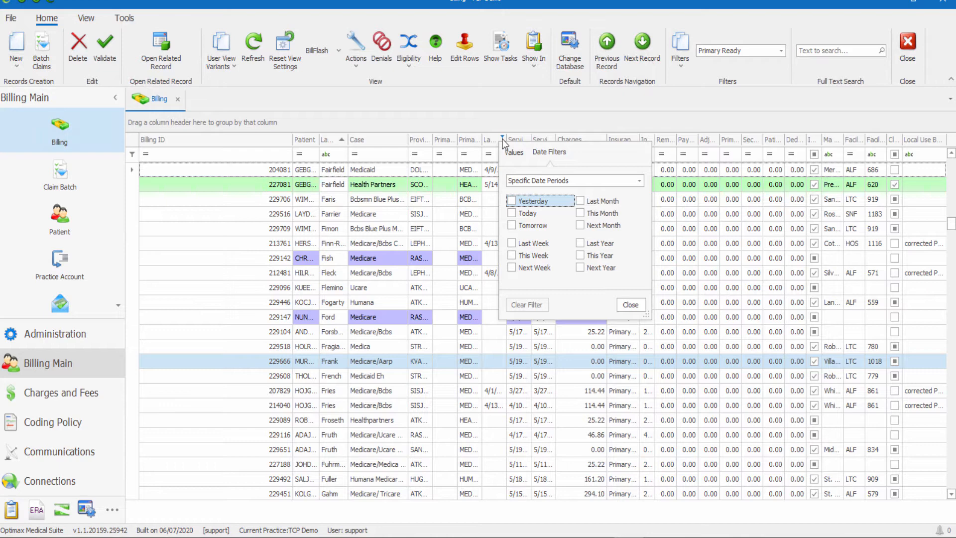
left_click(585, 204)
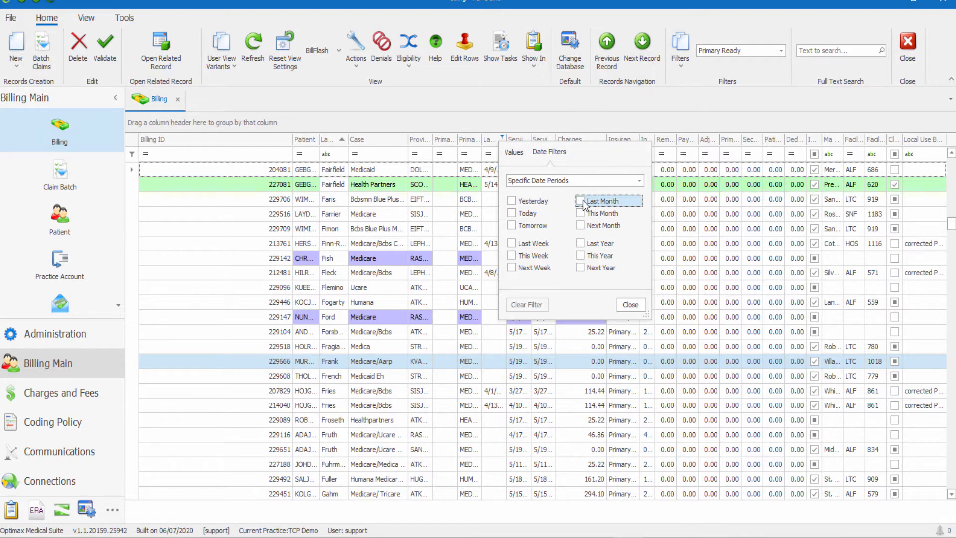
left_click(585, 204)
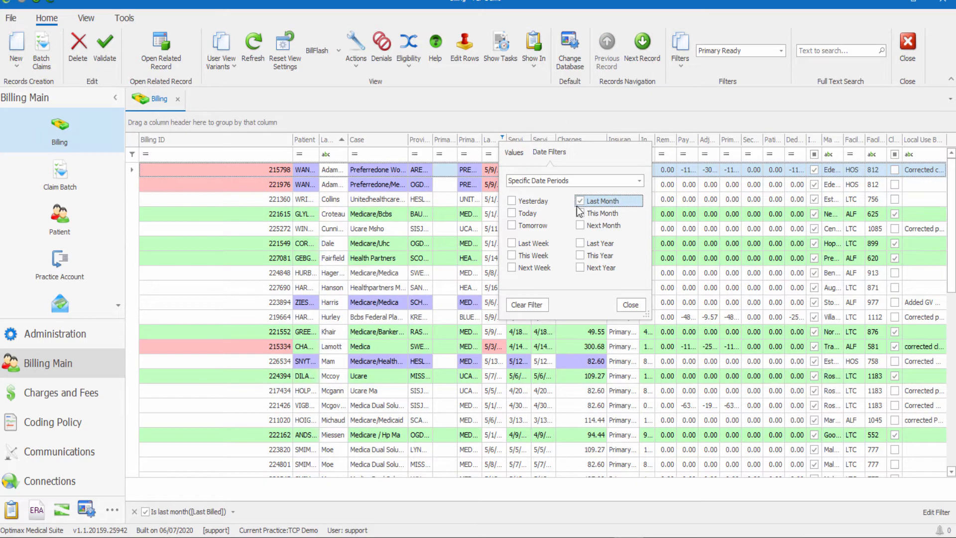
left_click(629, 305)
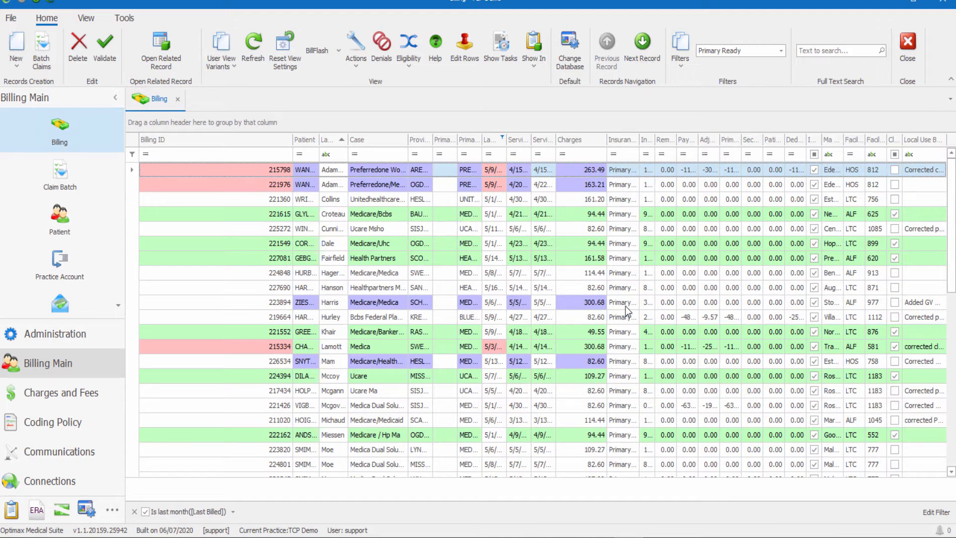
Step: Filter the Primary Coverage column to the first BLUEC001 entry, and remove all active filters from the billing list
left_click(477, 138)
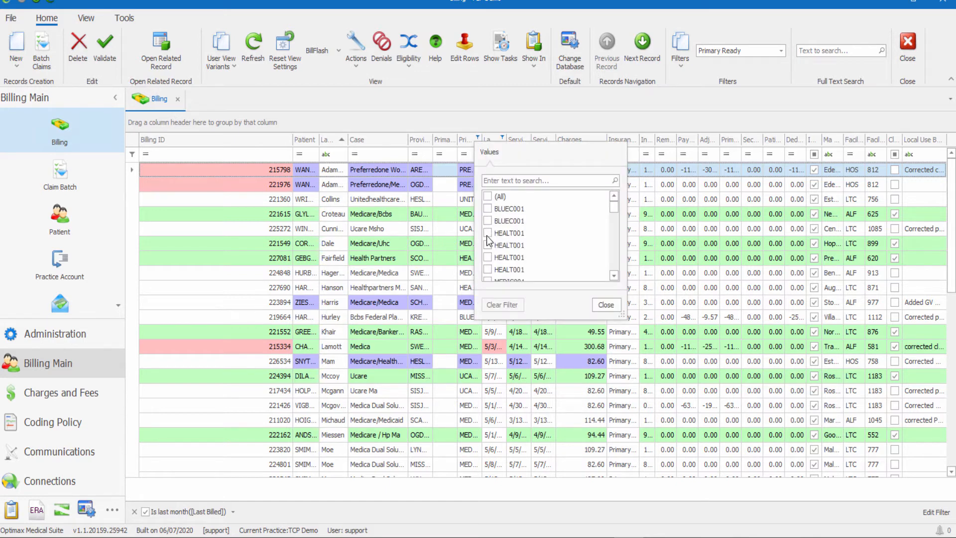
left_click(488, 208)
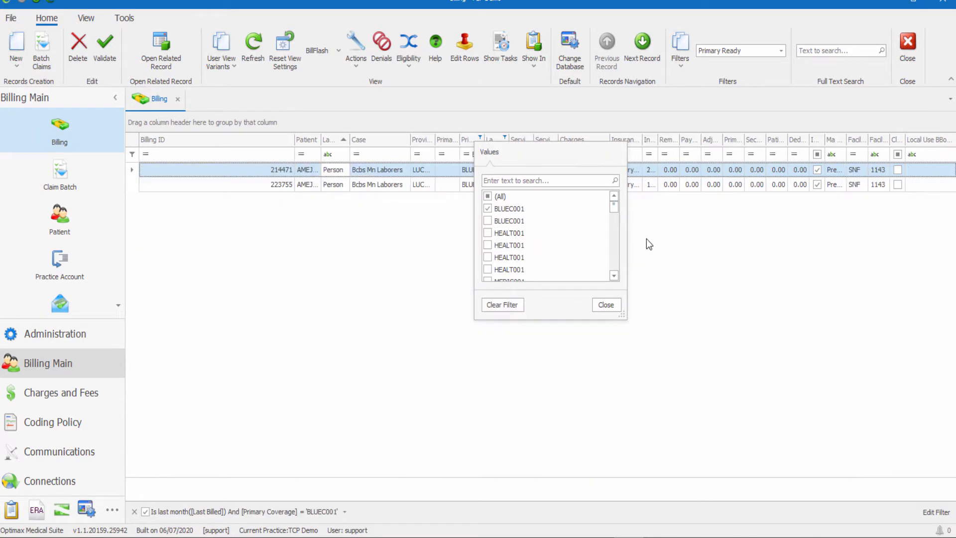
left_click(606, 304)
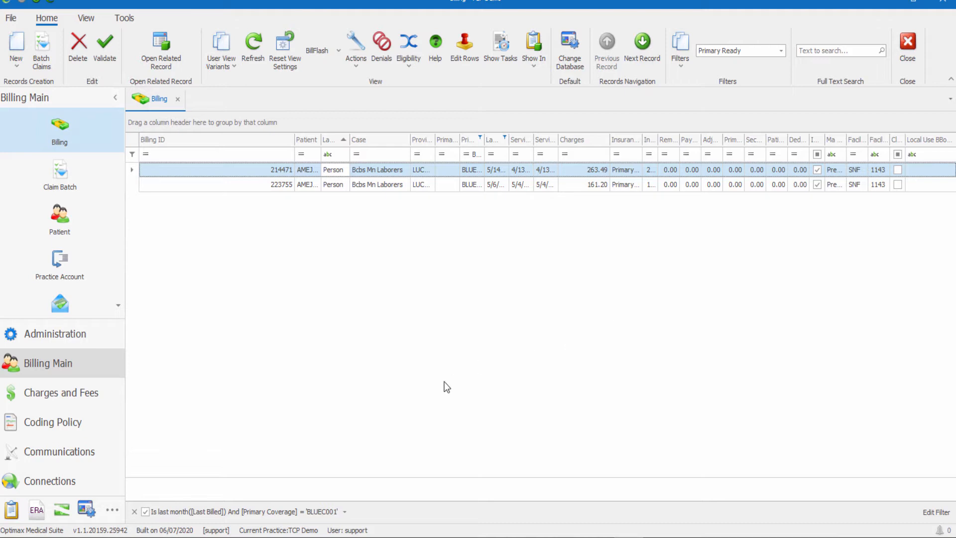
left_click(134, 511)
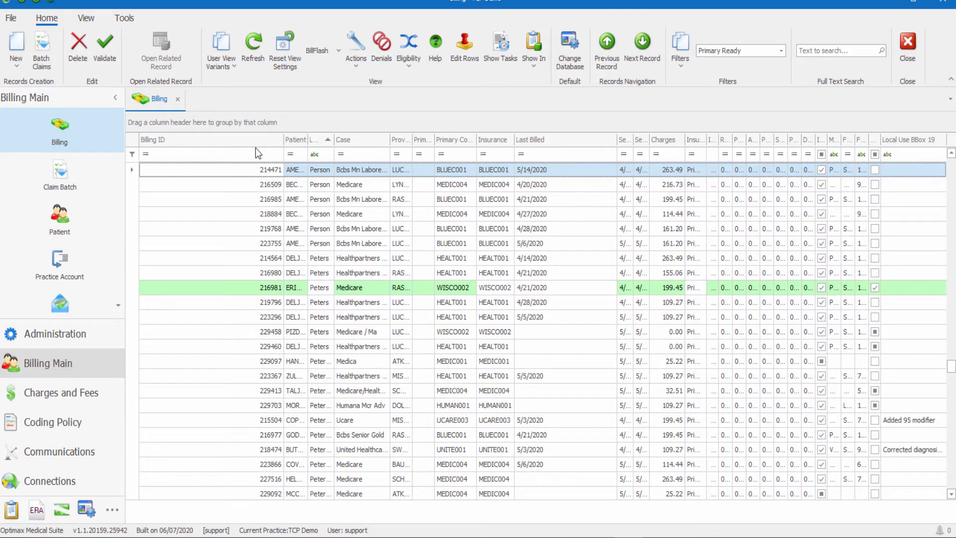
right_click(258, 144)
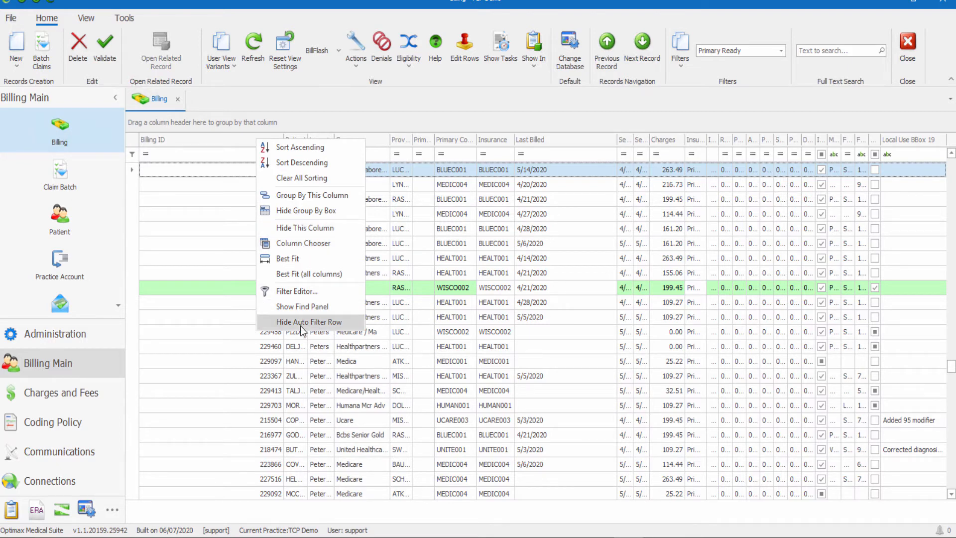
left_click(171, 150)
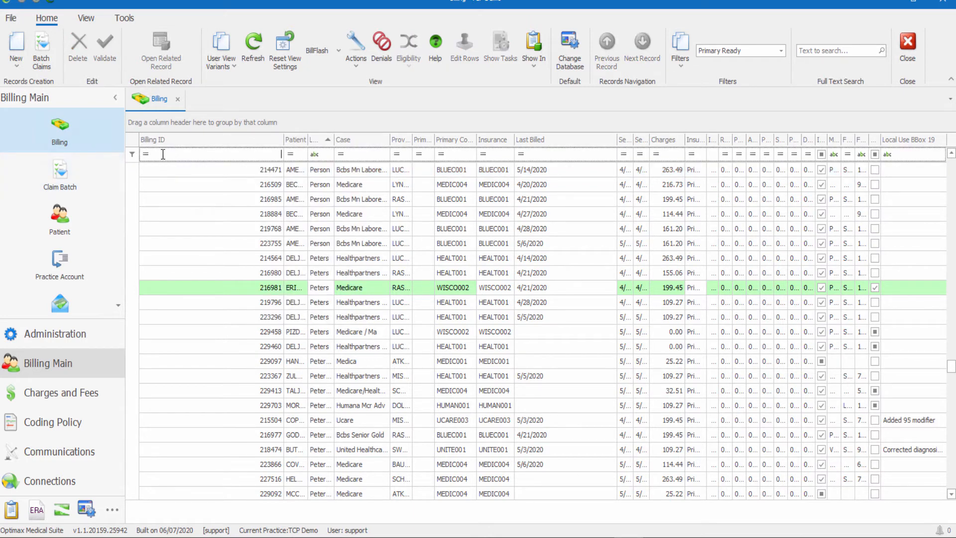
left_click(147, 155)
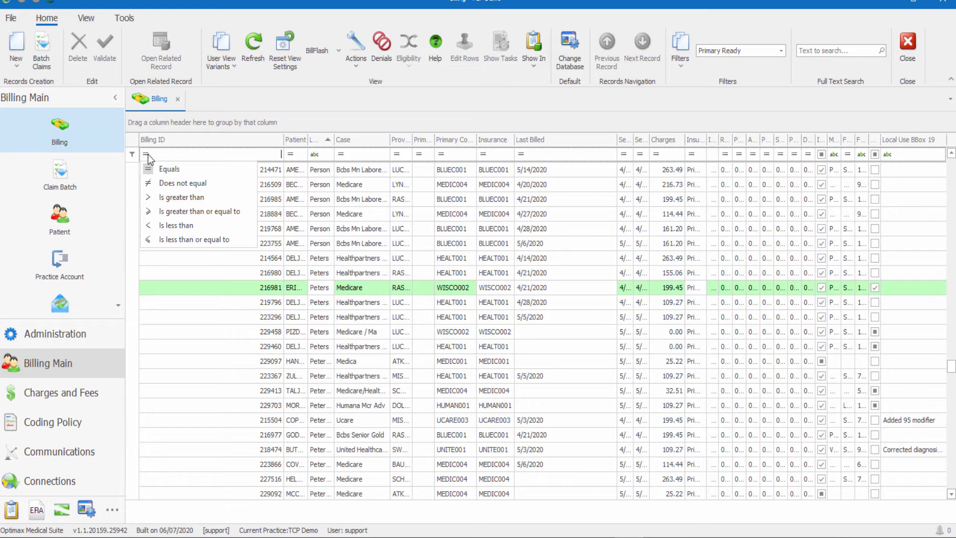
left_click(209, 155)
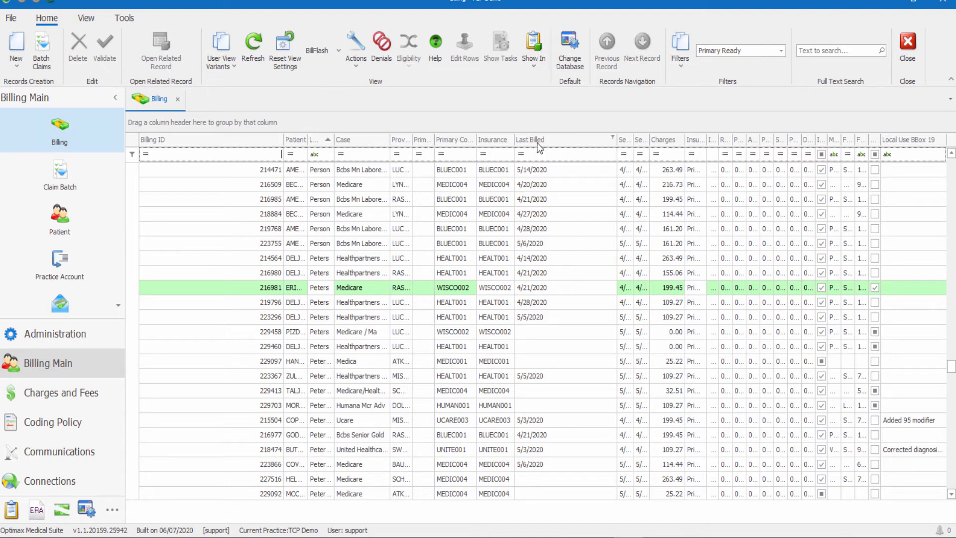
Step: Filter the Last Billed column to dates greater than or equal to 4/1/2020
left_click(521, 155)
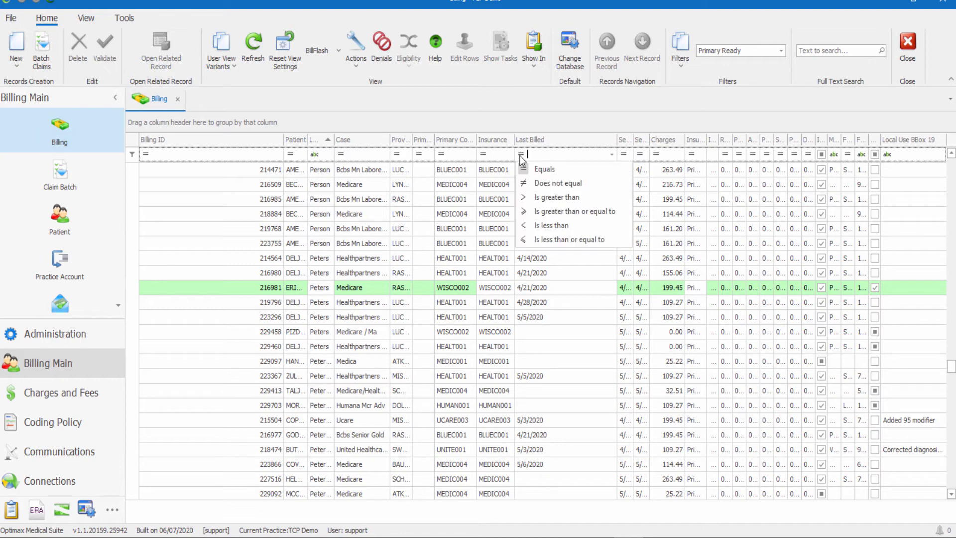
left_click(541, 211)
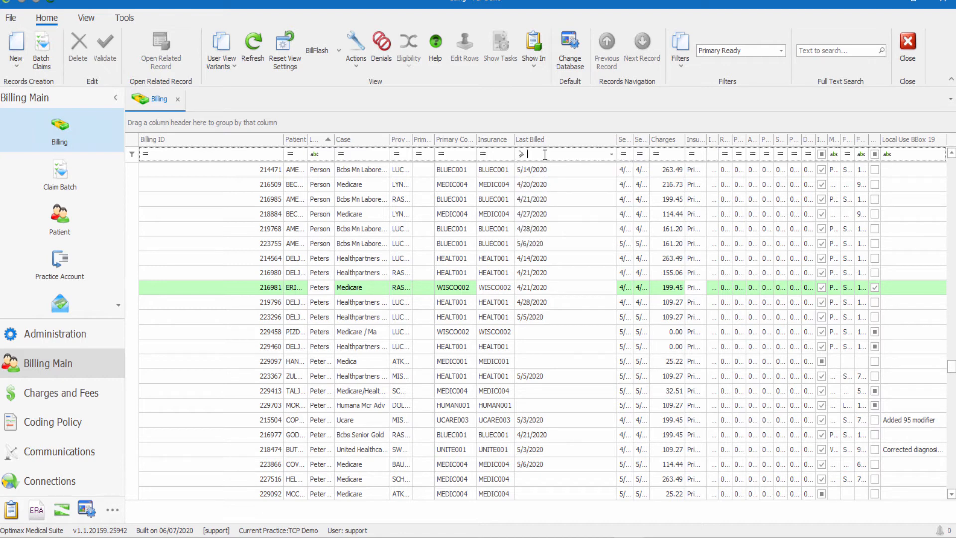
type("040120")
key("Tab")
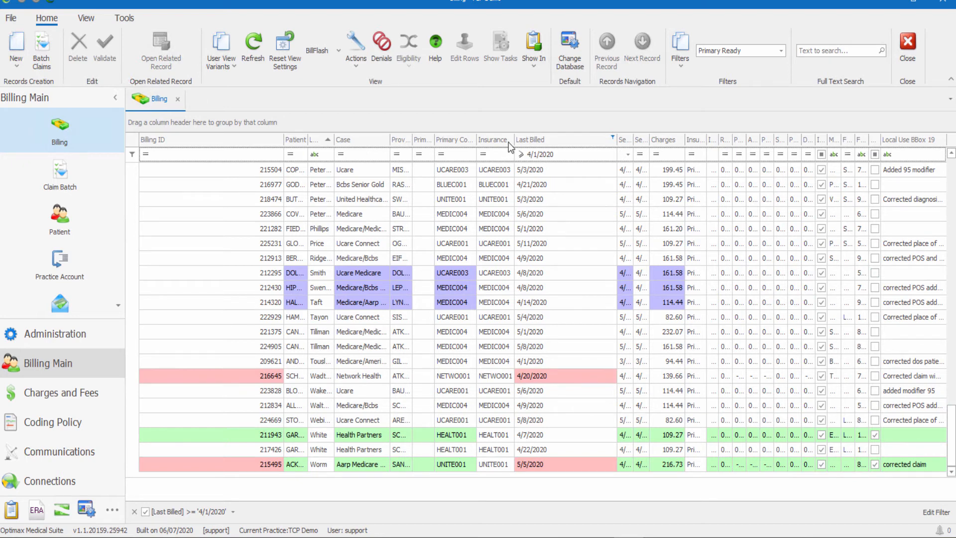
Step: Filter the Insurance column to UCARE001, and clear the combined Last Billed and Insurance filter
left_click(505, 154)
left_click(491, 157)
left_click(506, 157)
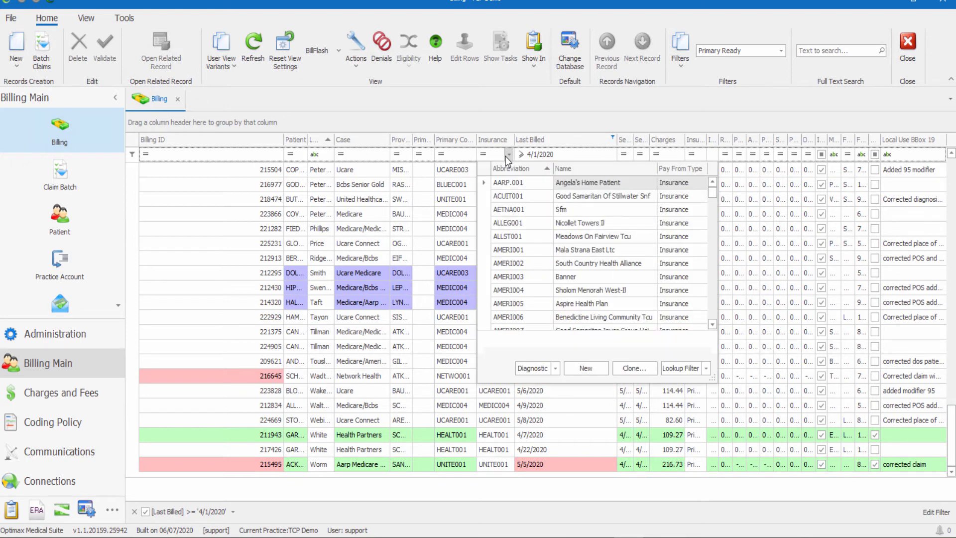
left_click(506, 156)
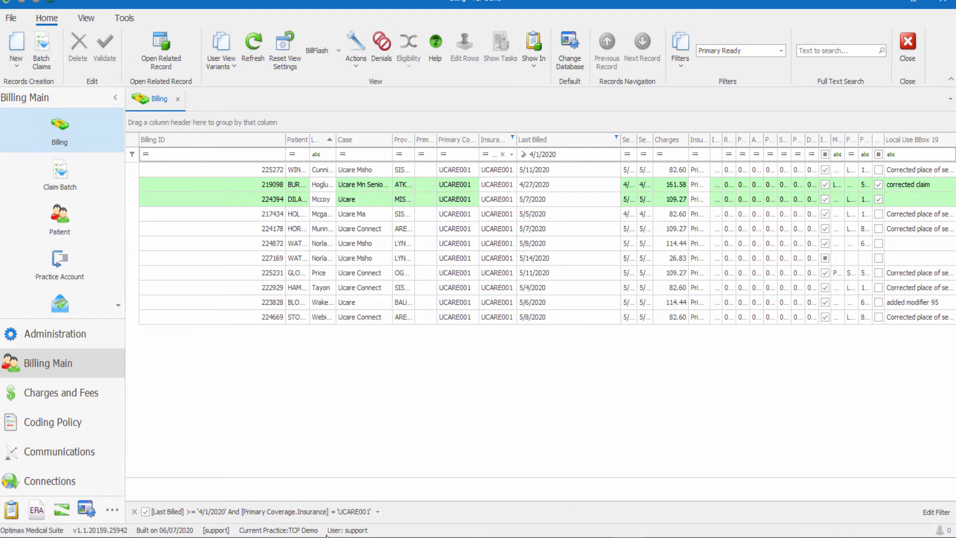
left_click(134, 512)
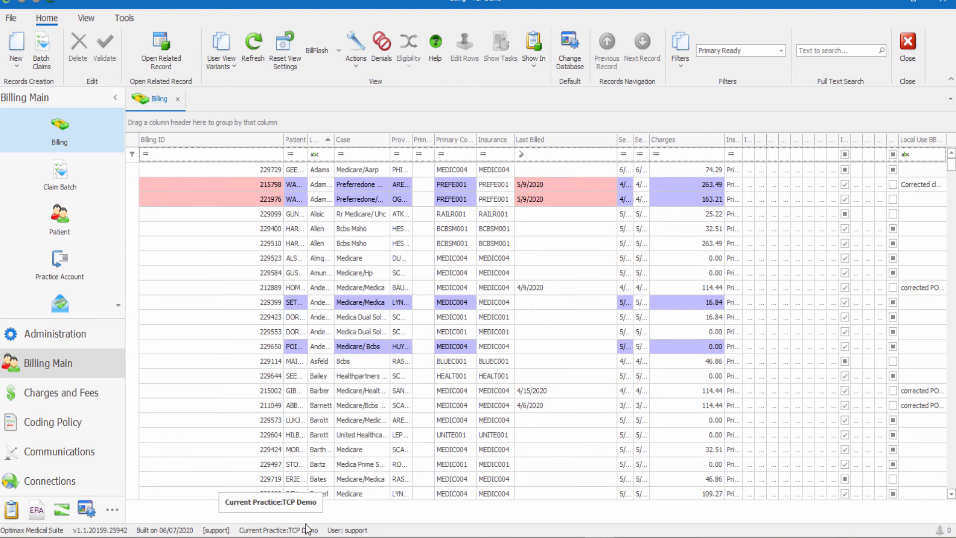
Step: Add a Count summary below the Billing ID column and a Sum summary below the Charges column
right_click(237, 507)
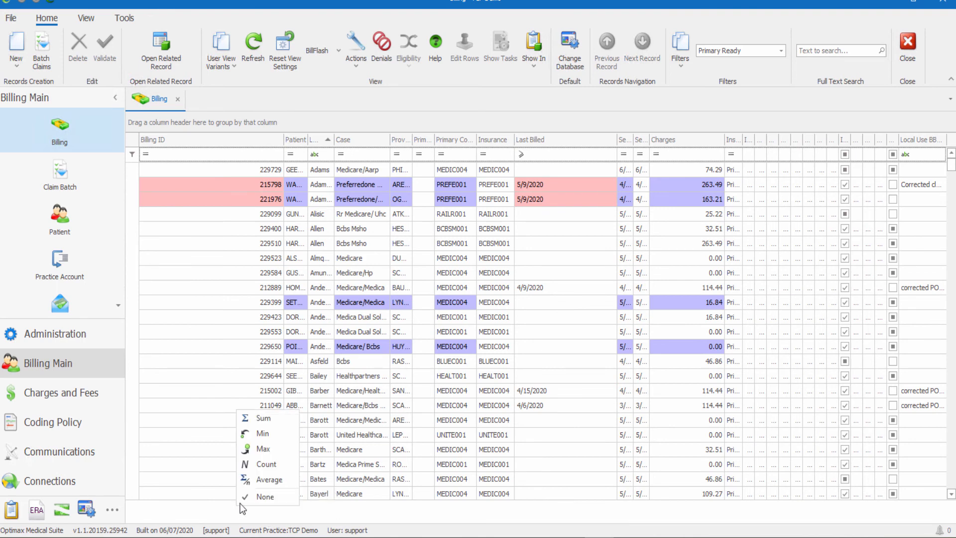
right_click(202, 509)
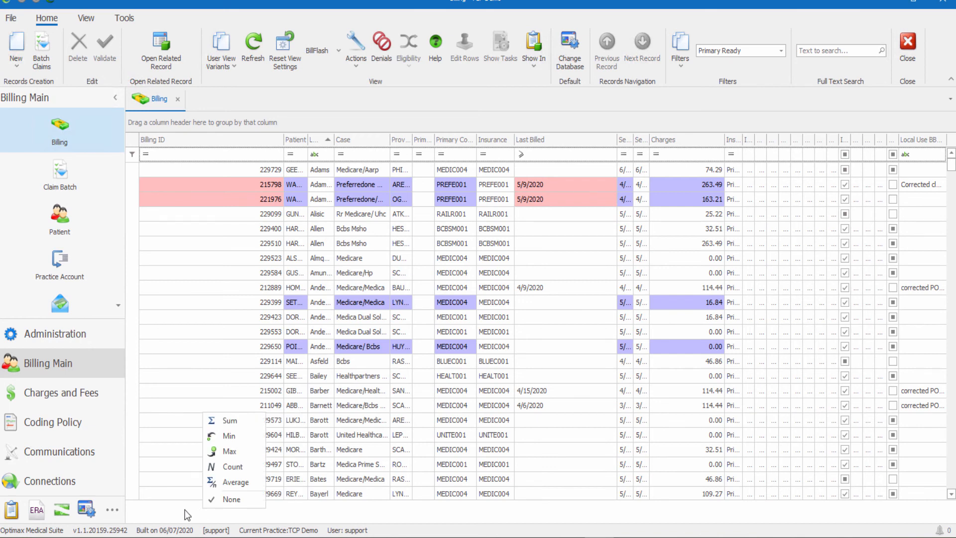
left_click(231, 468)
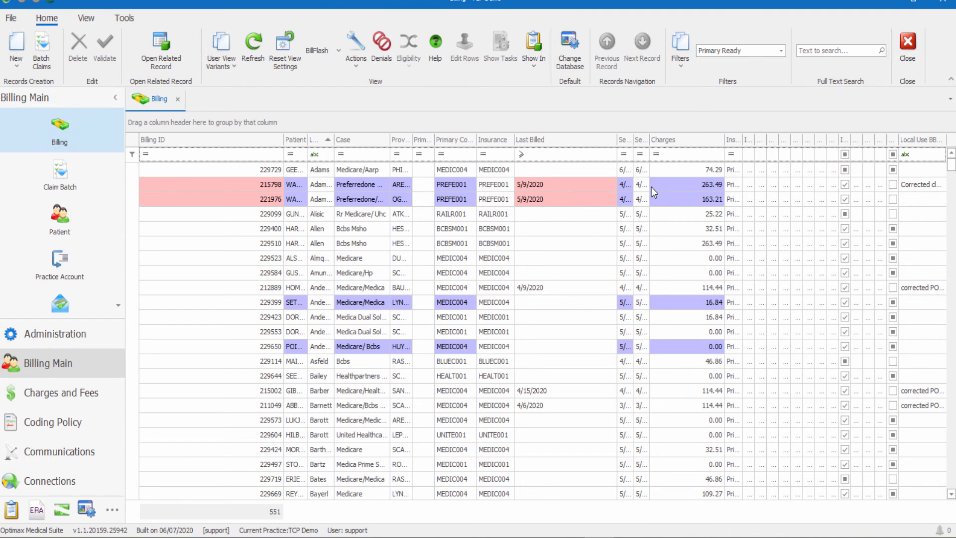
right_click(690, 518)
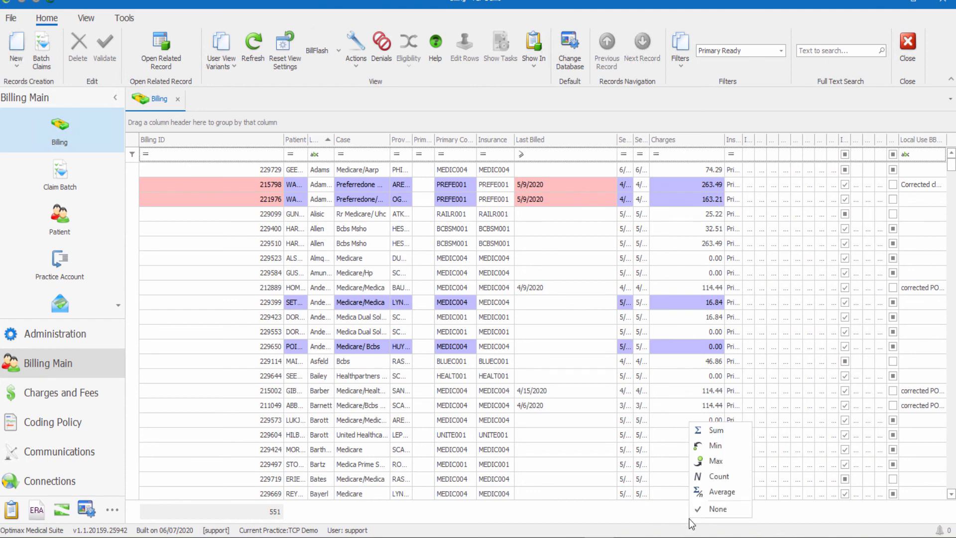
left_click(717, 430)
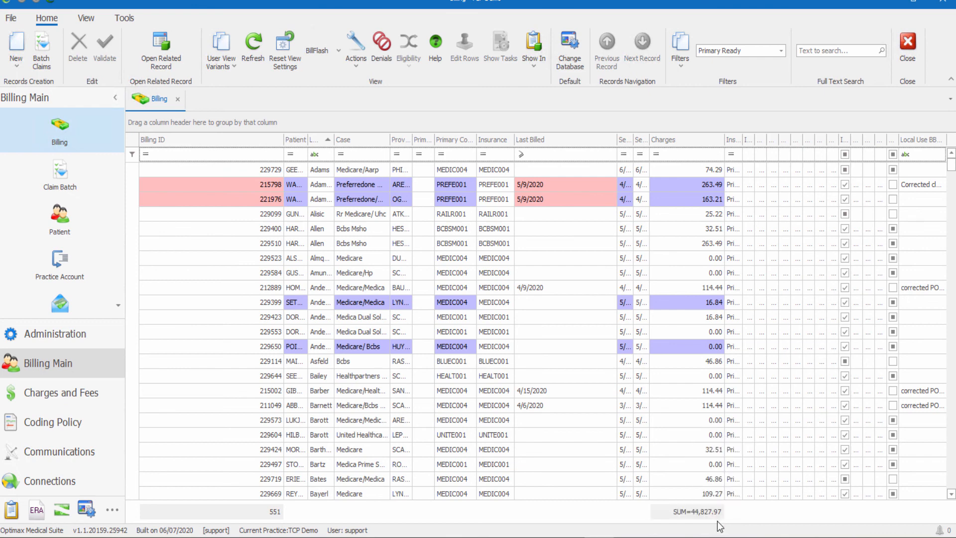